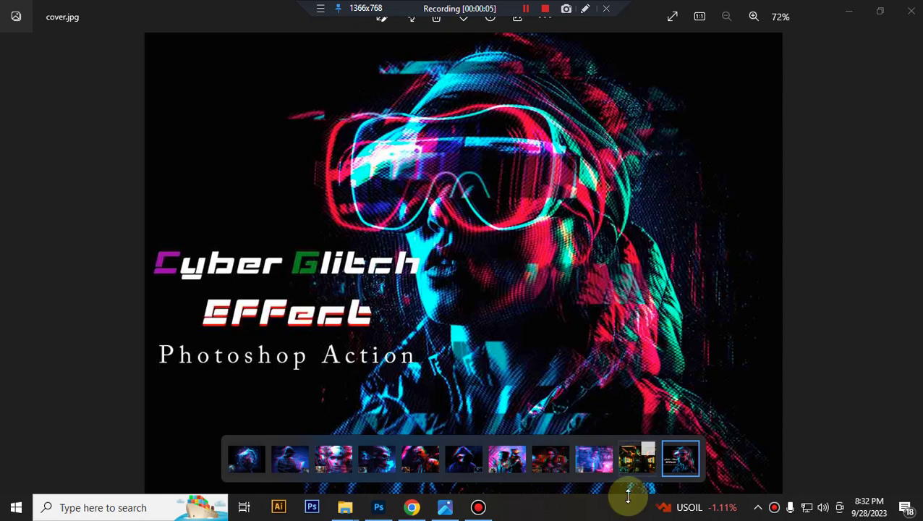
Load the .atn file from the Cyber Glitch Effect Photoshop Action folder into Photoshop.
click(381, 509)
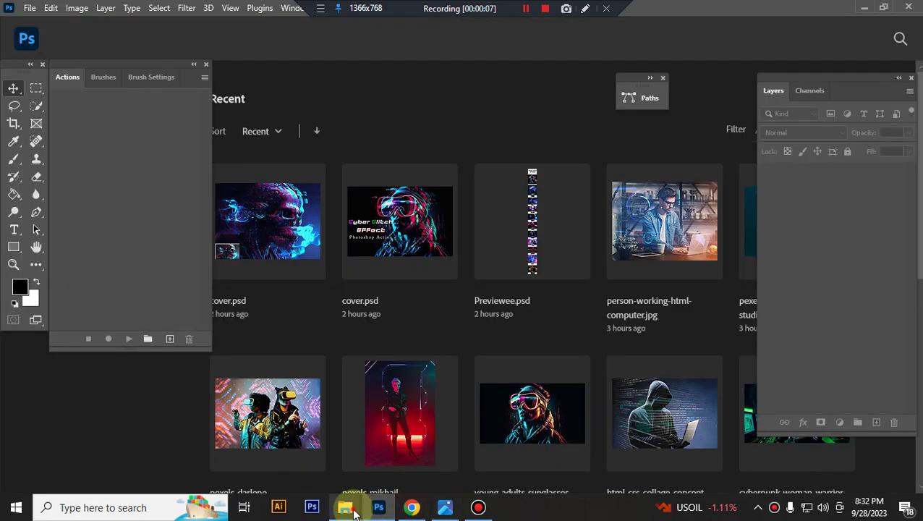
mouse_move(346, 506)
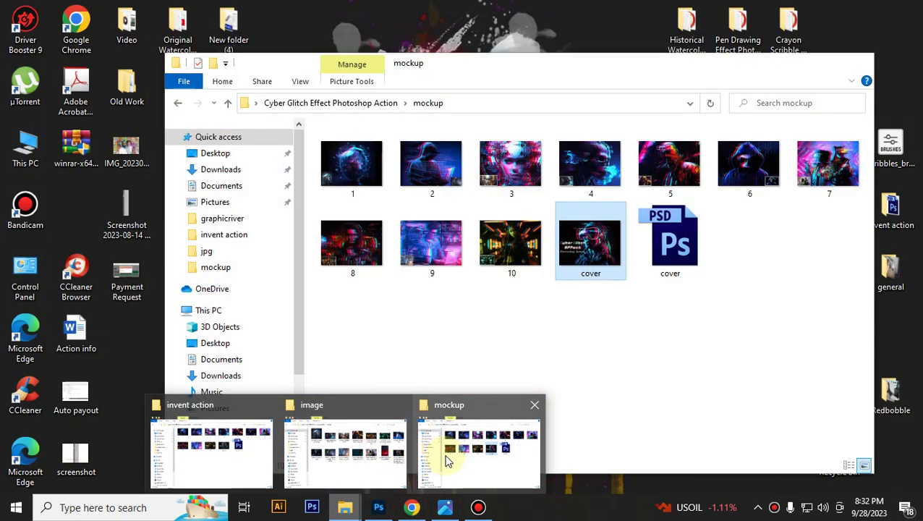
click(468, 445)
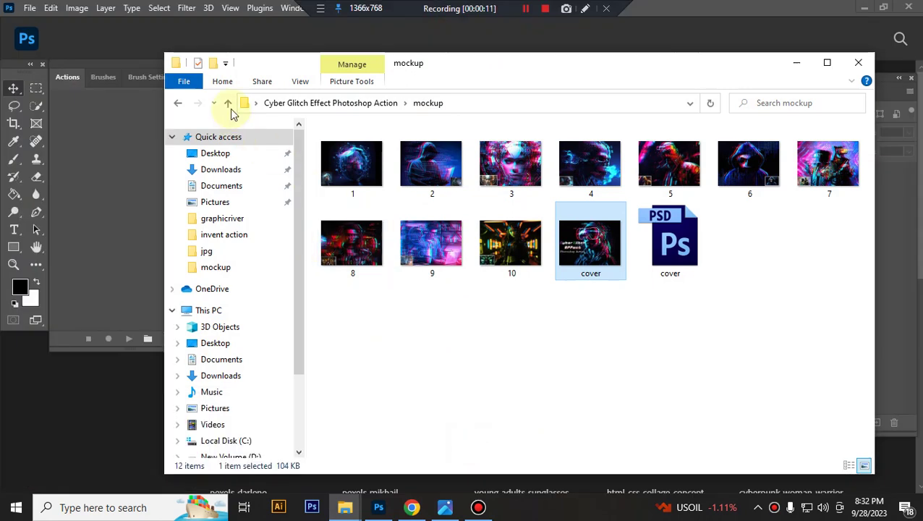
click(227, 103)
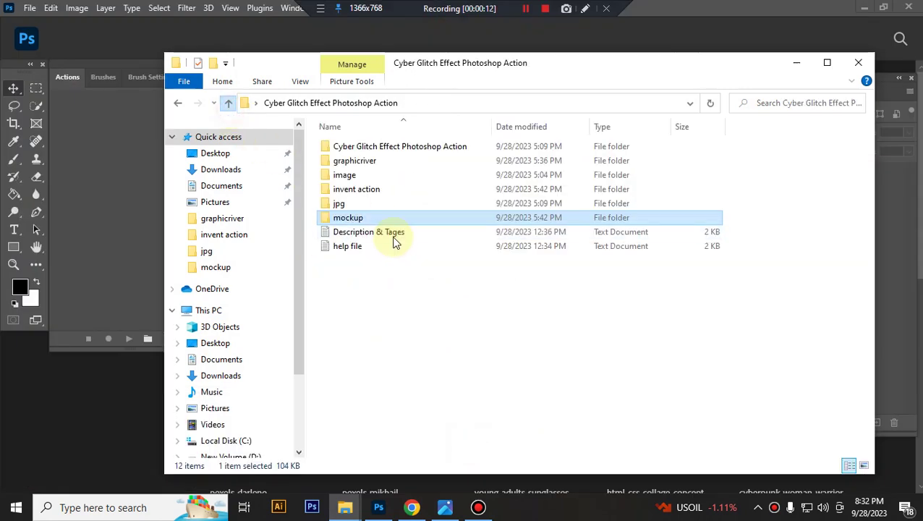
double_click(391, 149)
double_click(385, 148)
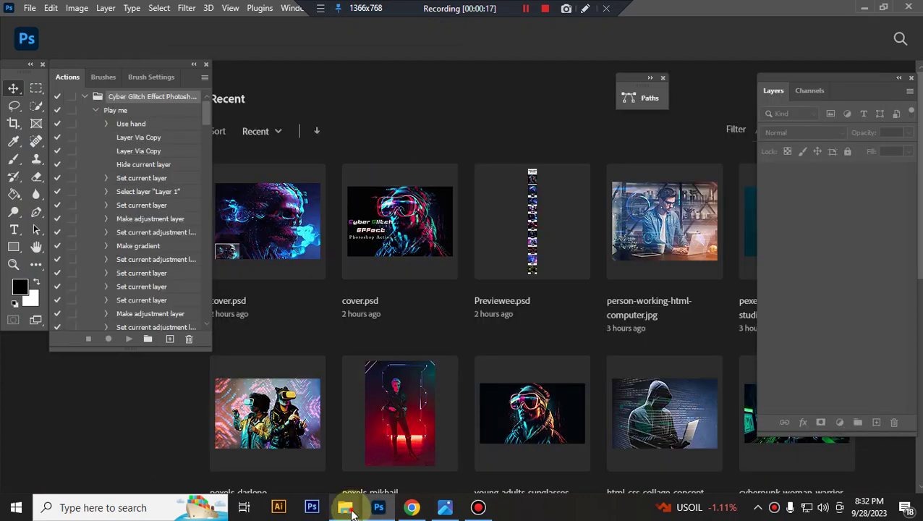
Open the young-adults sunglasses JPG from the image folder in Photoshop.
mouse_move(345, 507)
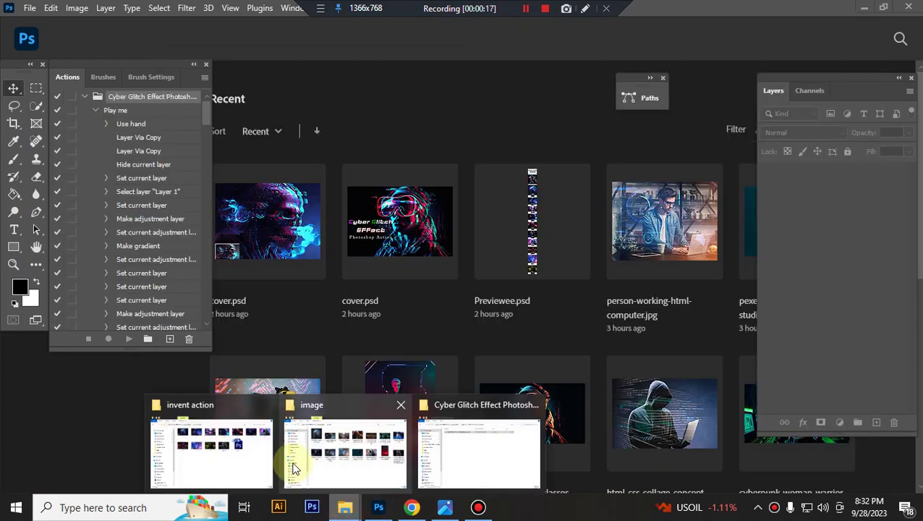
click(247, 436)
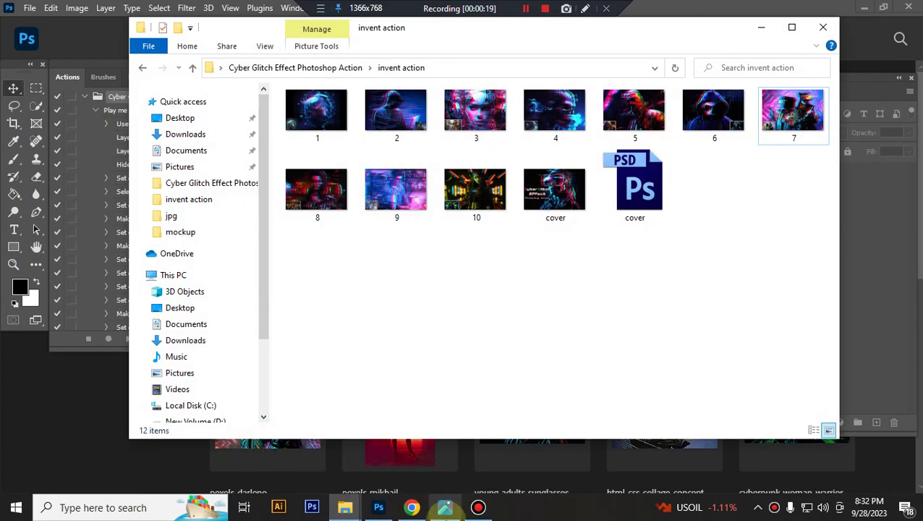
mouse_move(345, 507)
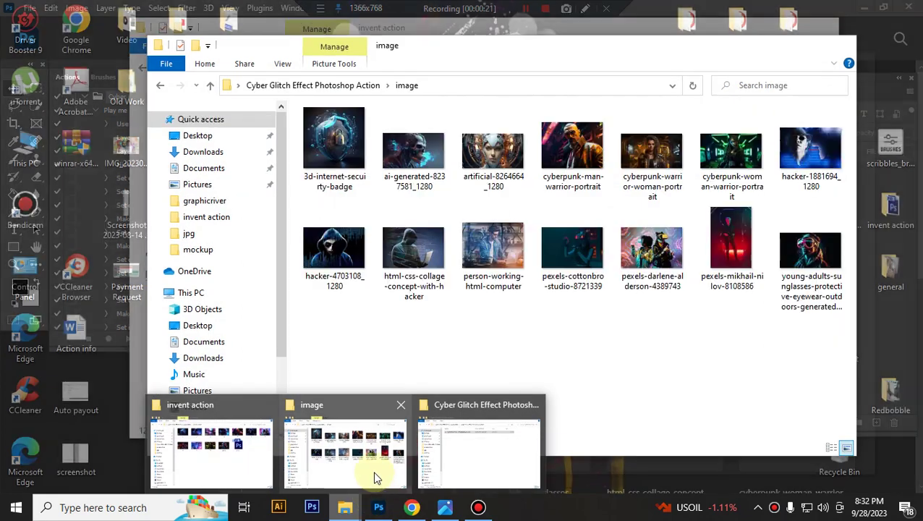
click(374, 477)
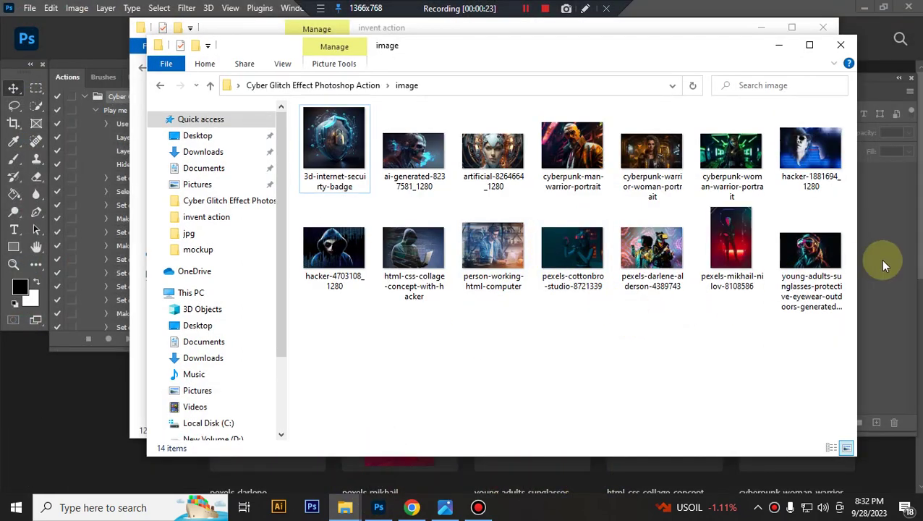
drag(818, 260, 482, 245)
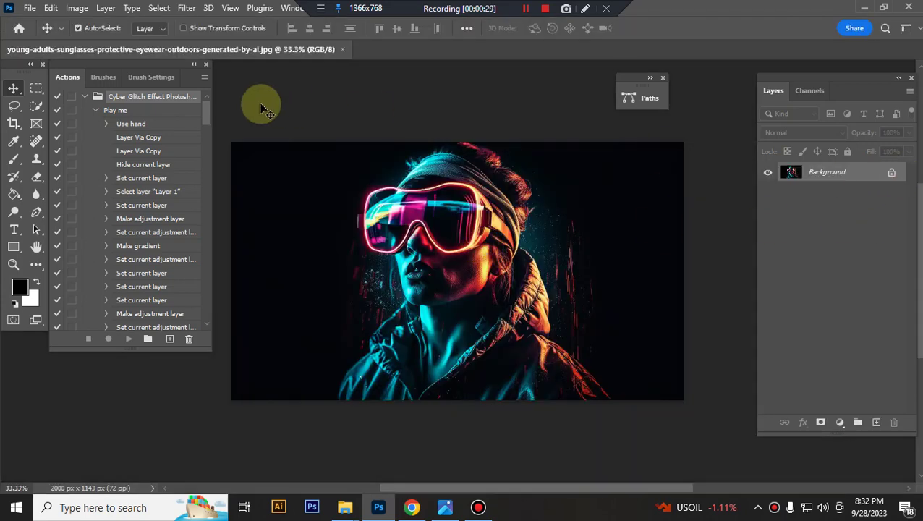
click(77, 8)
mouse_move(93, 25)
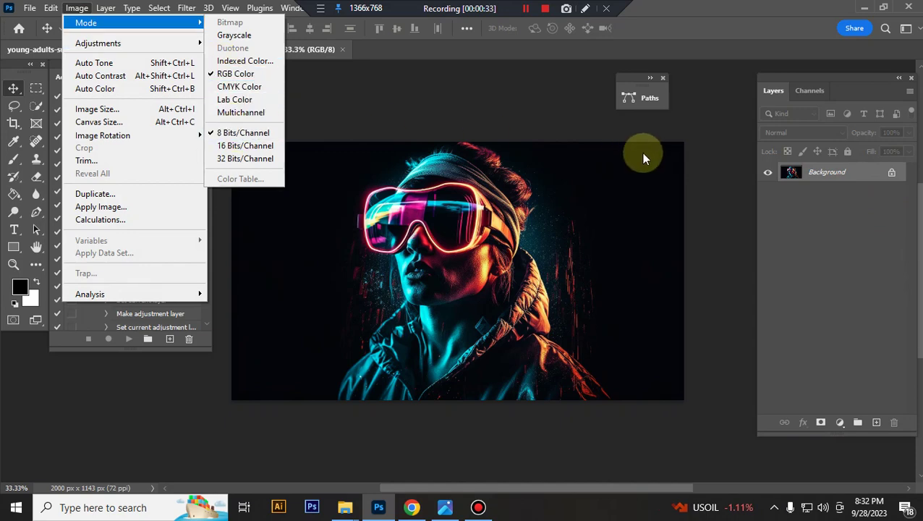
click(92, 109)
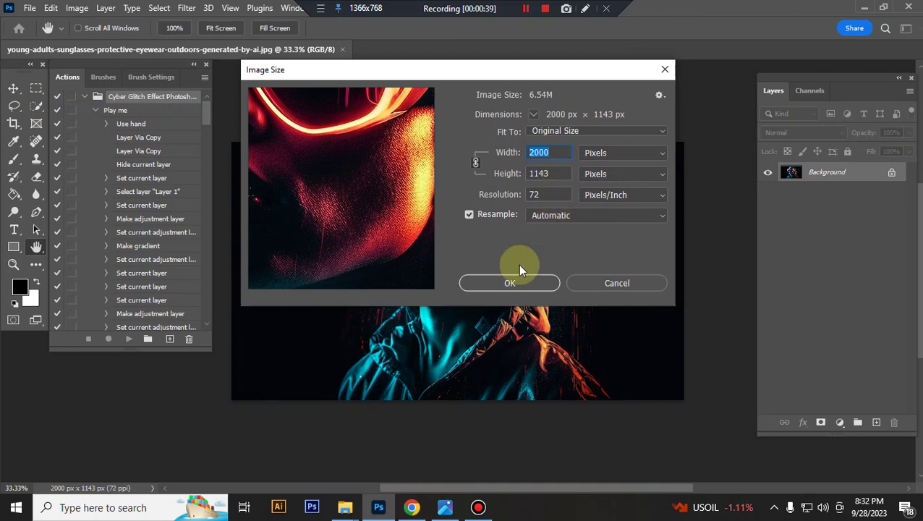
Keep the image size unchanged and run the Play me action on the goggles photo.
click(510, 284)
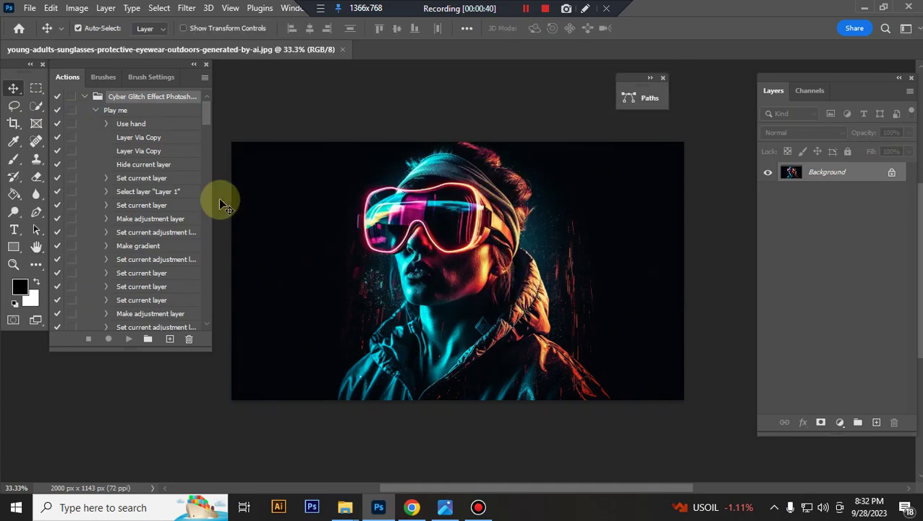
click(119, 110)
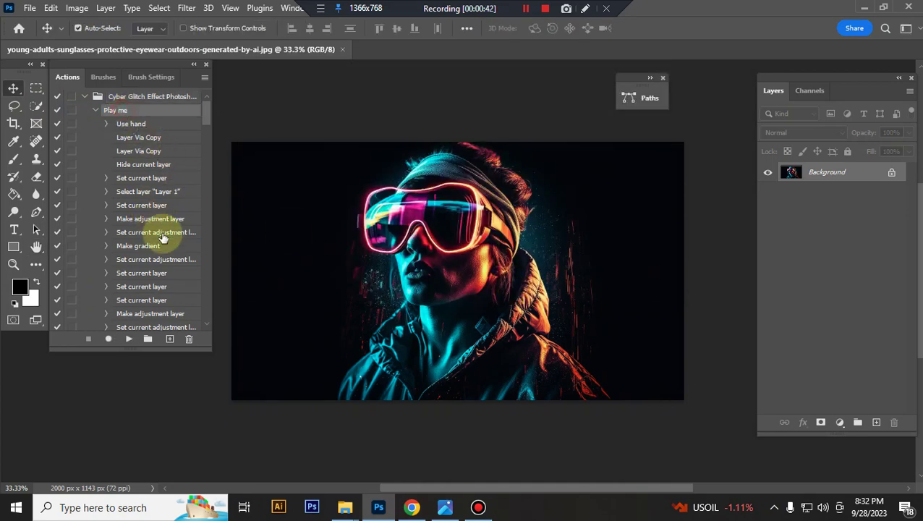
click(128, 338)
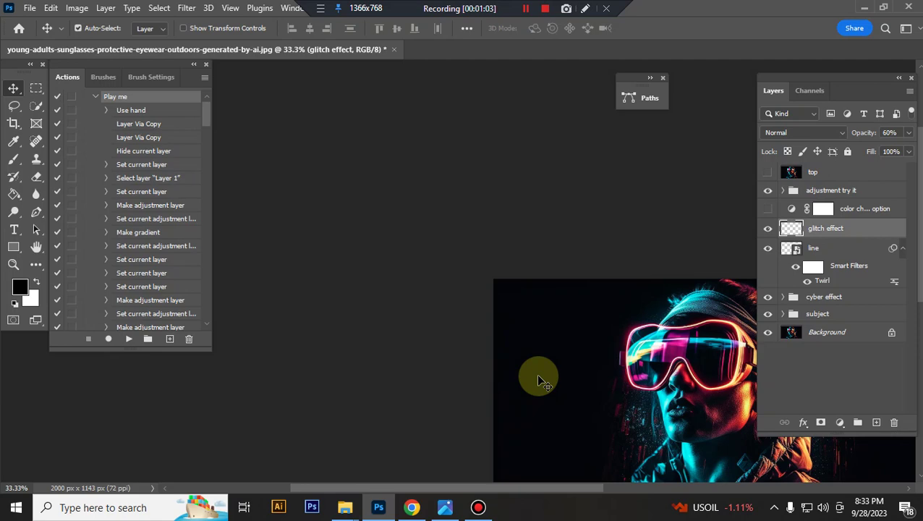
drag(615, 376, 601, 301)
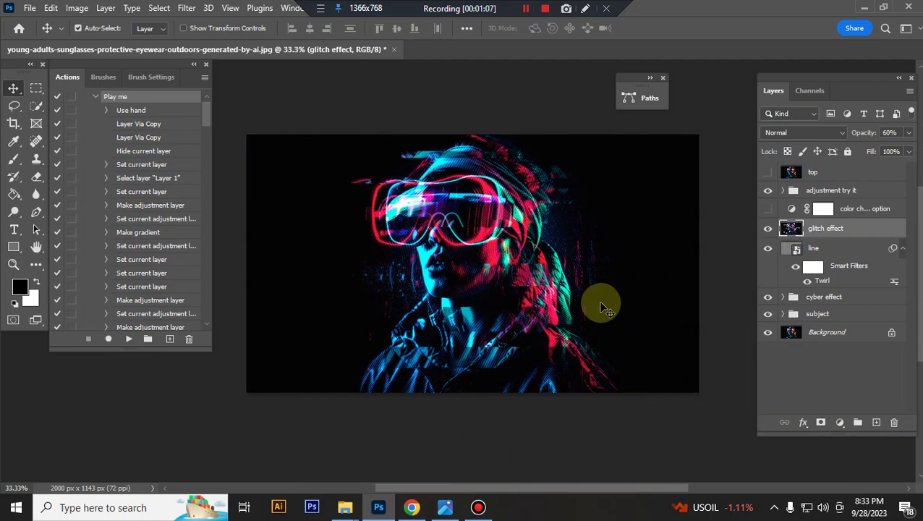
key(ctrl+plus)
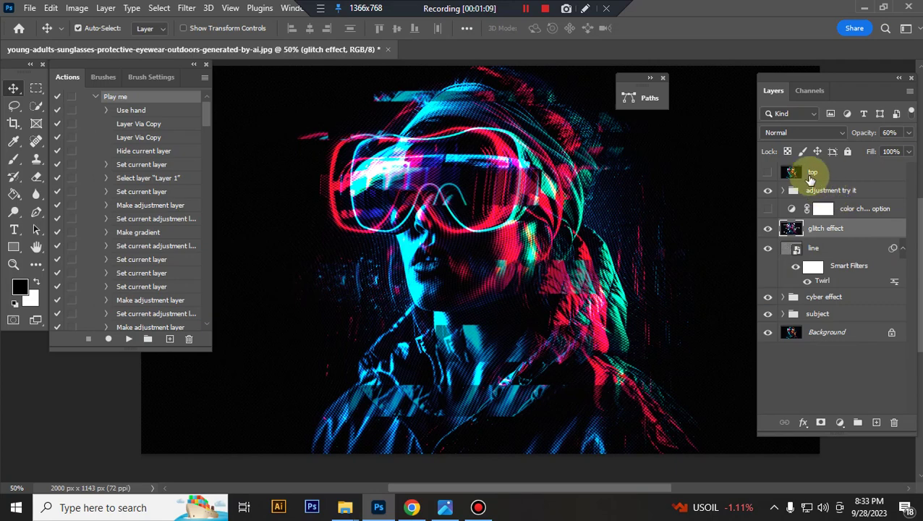
click(811, 177)
click(768, 172)
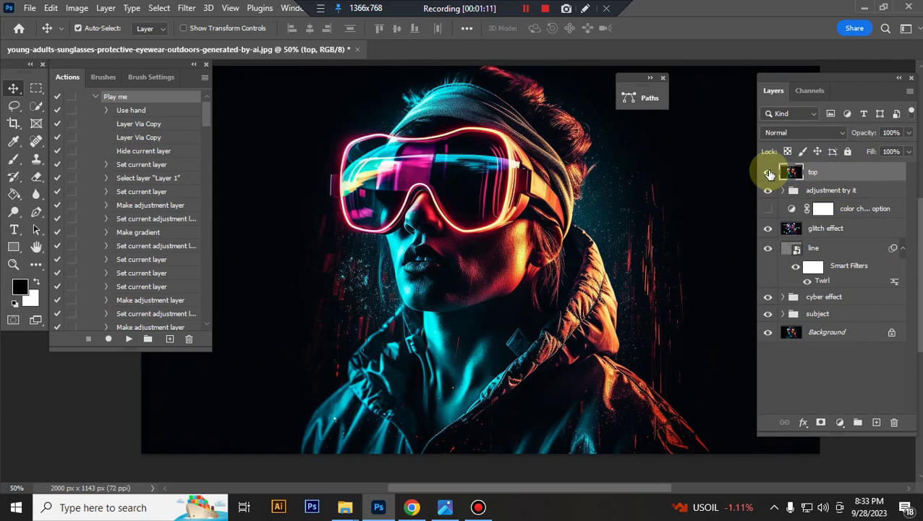
click(769, 173)
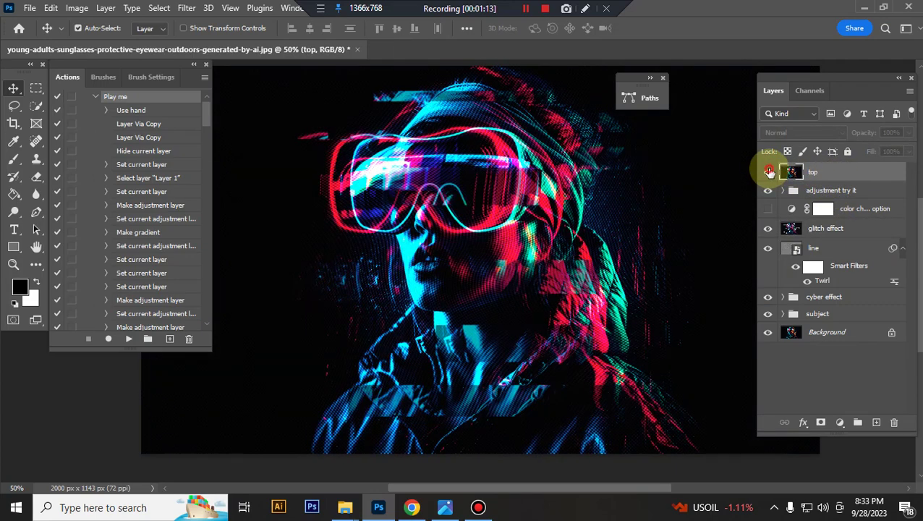
click(768, 173)
click(768, 172)
Toggle the adjustment try it group on and off to compare, then expand it.
click(828, 194)
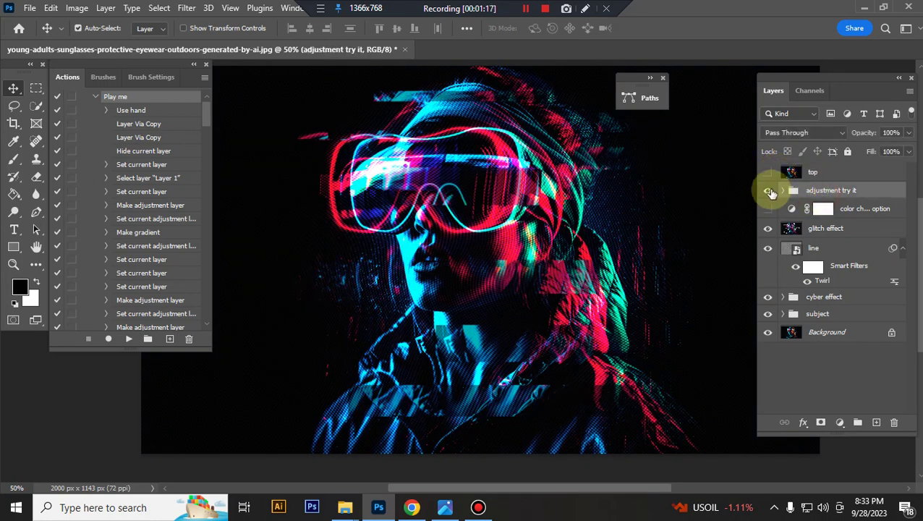
click(768, 190)
click(768, 190)
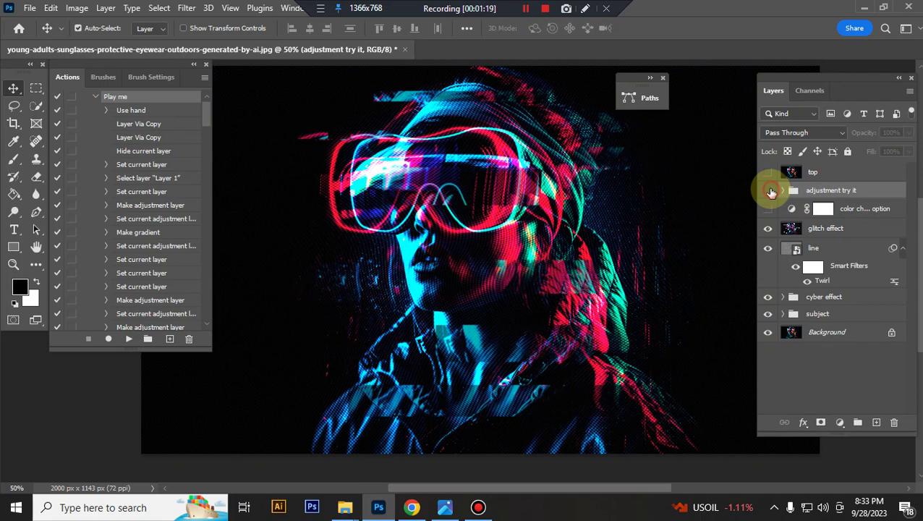
click(769, 191)
click(768, 190)
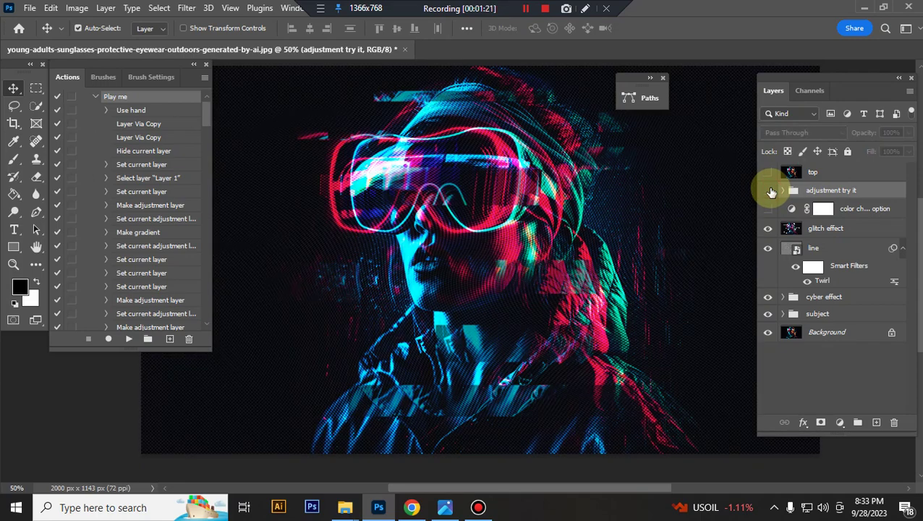
click(770, 190)
click(770, 190)
click(770, 190)
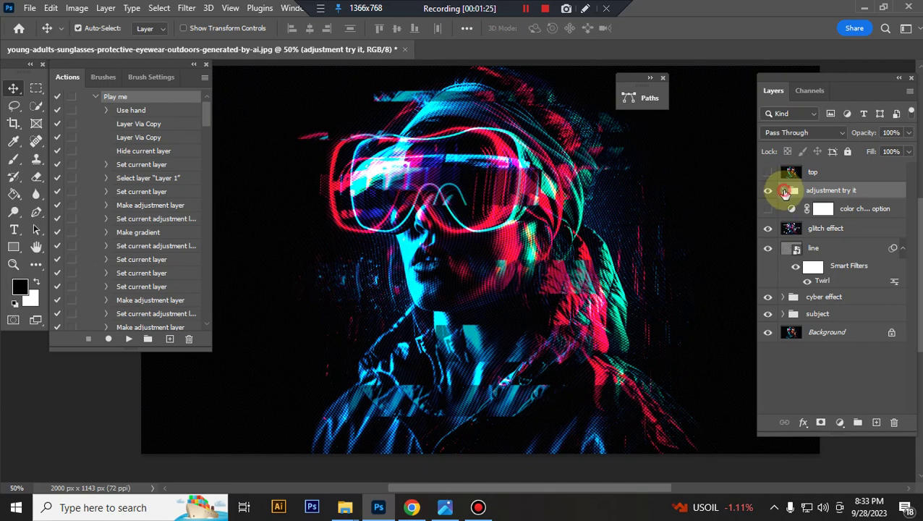
click(784, 191)
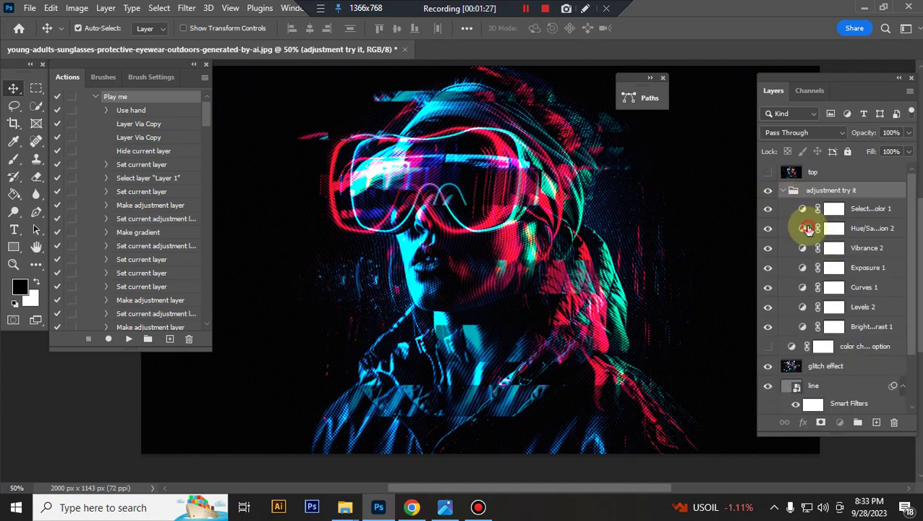
Raise Hue/Saturation 2 saturation to +6 and Vibrance 2 saturation to +19.
double_click(807, 229)
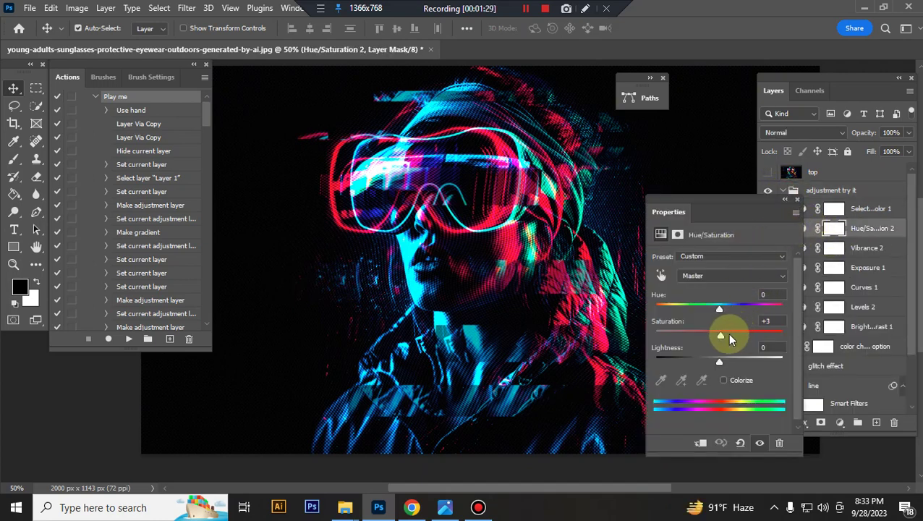
drag(721, 333, 723, 335)
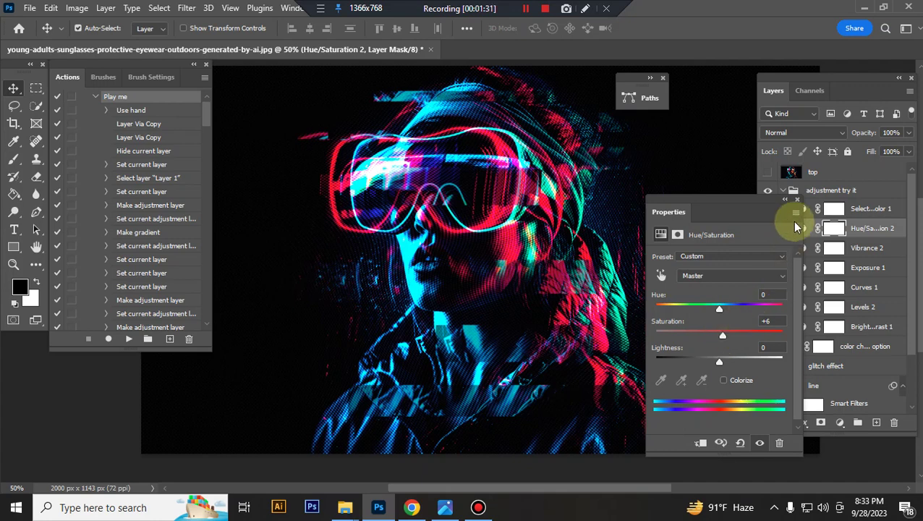
click(803, 231)
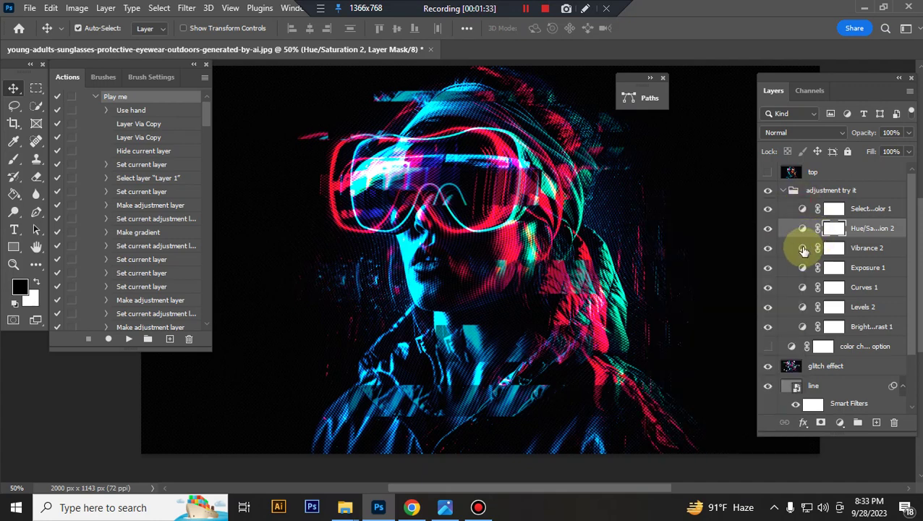
double_click(803, 249)
click(694, 331)
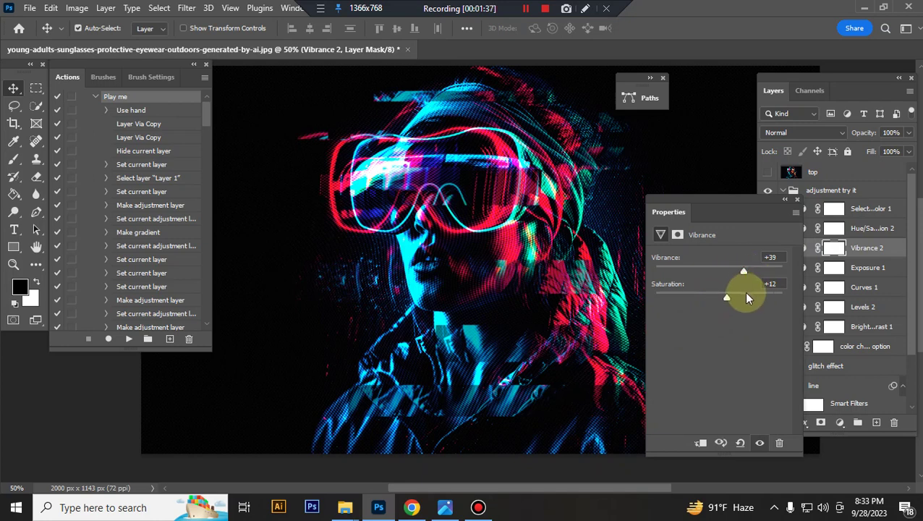
drag(732, 298, 730, 297)
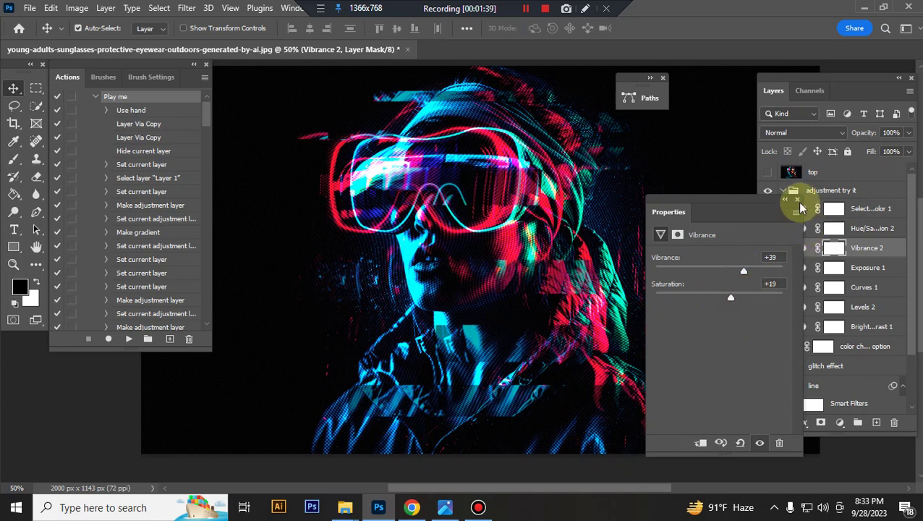
click(796, 202)
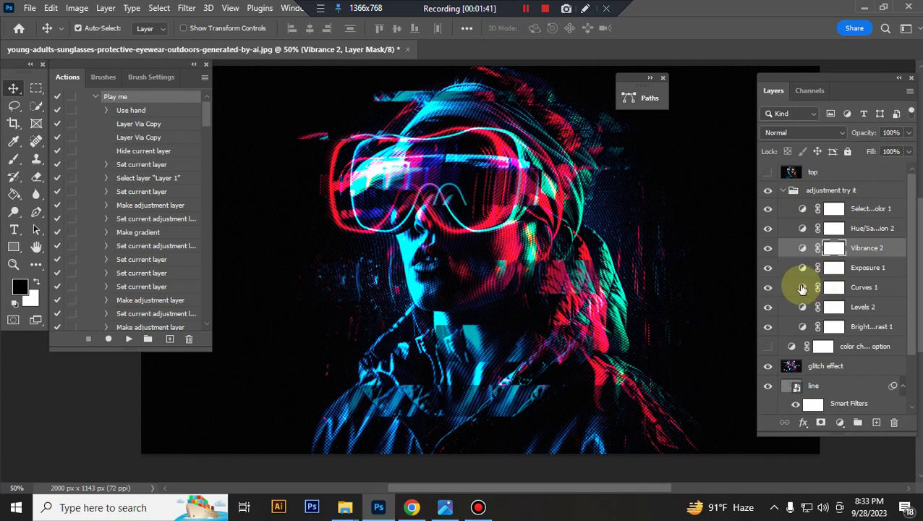
Raise the upper Curves 1 point to brighten the highlights.
double_click(802, 288)
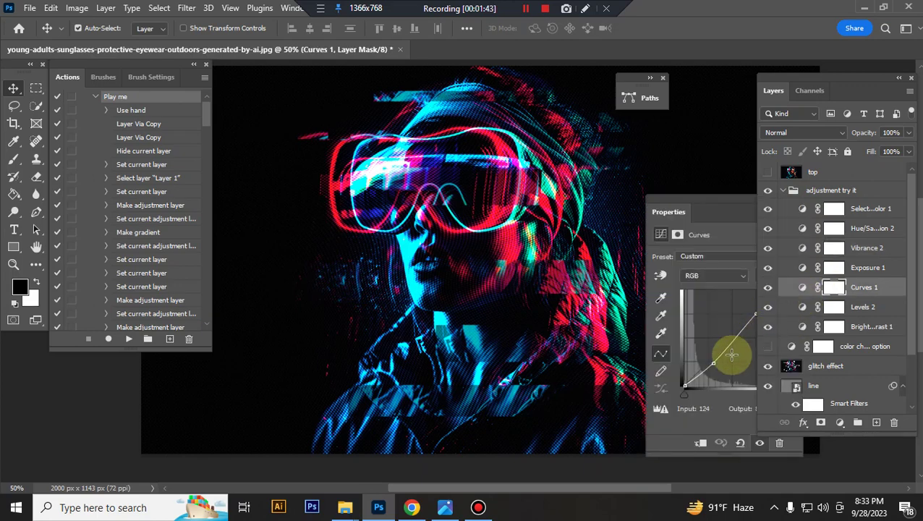
click(737, 251)
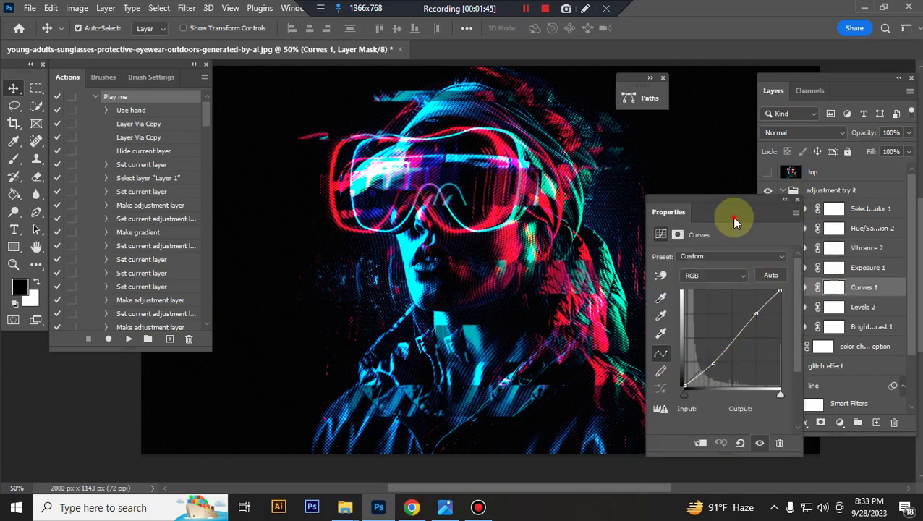
drag(732, 217, 245, 181)
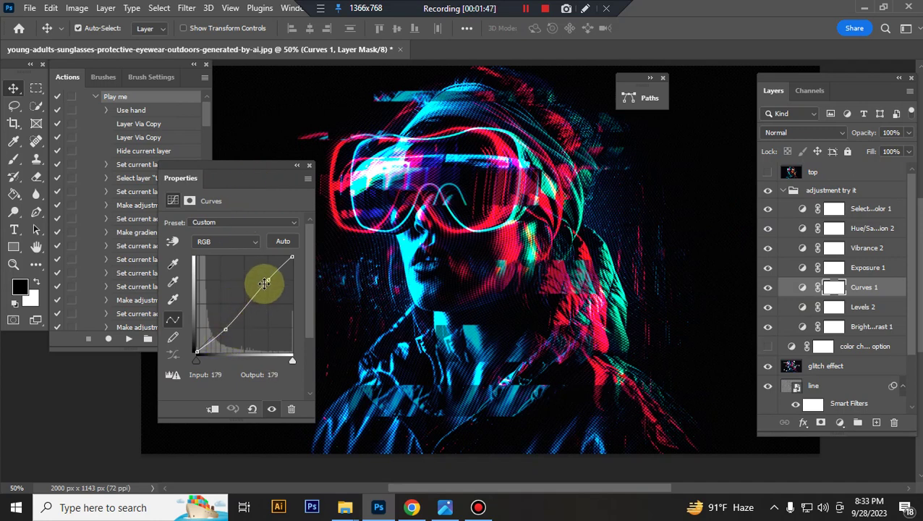
drag(267, 279, 268, 275)
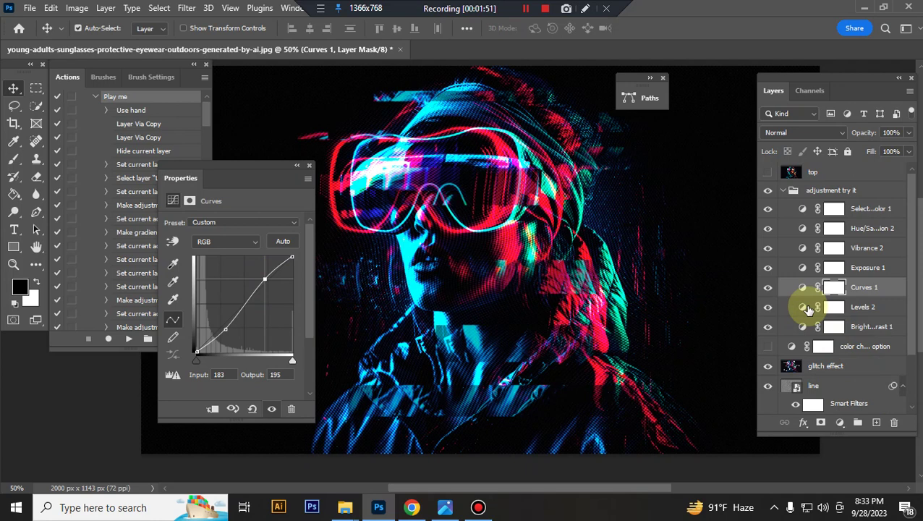
Review Levels 2 (midtone 0.96) and set Brightness/Contrast 1 brightness to 6.
click(807, 307)
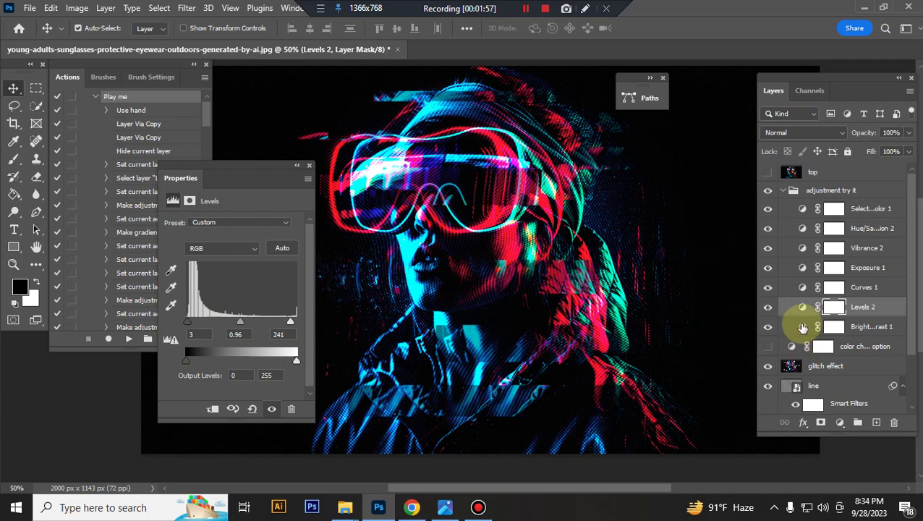
click(833, 326)
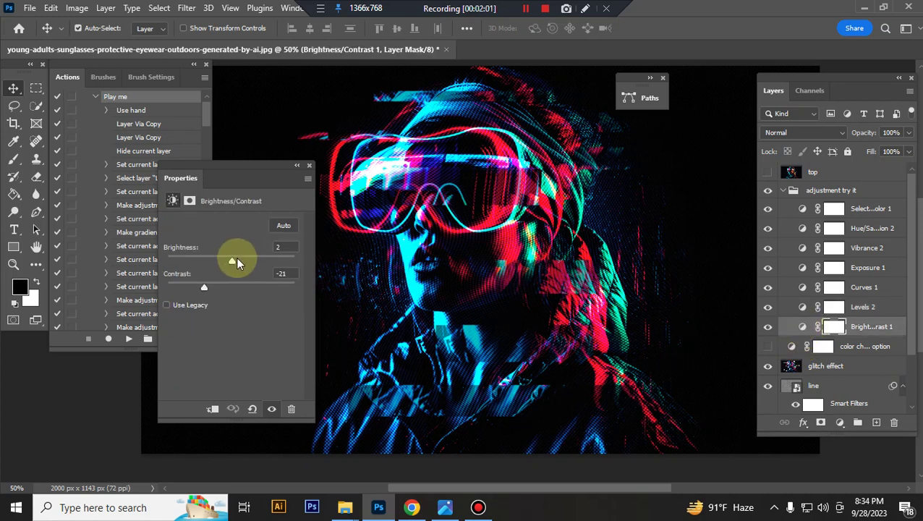
drag(234, 260, 233, 259)
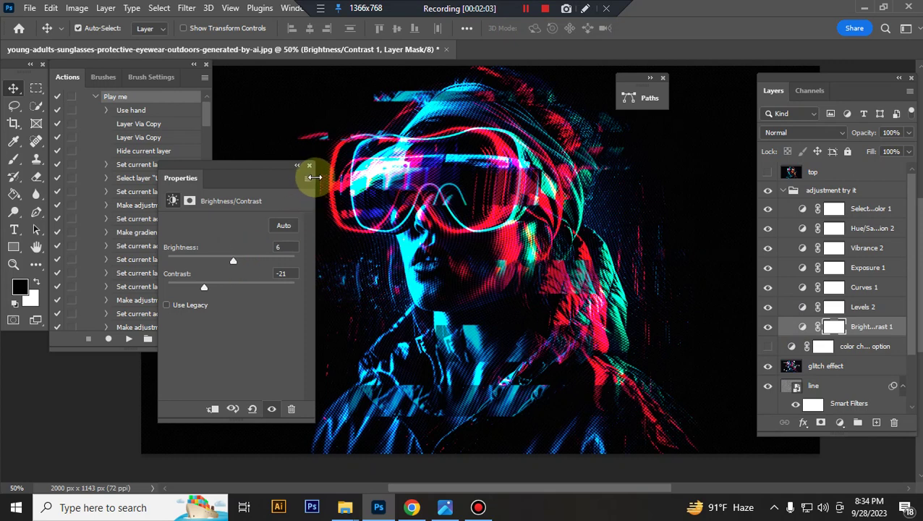
click(309, 167)
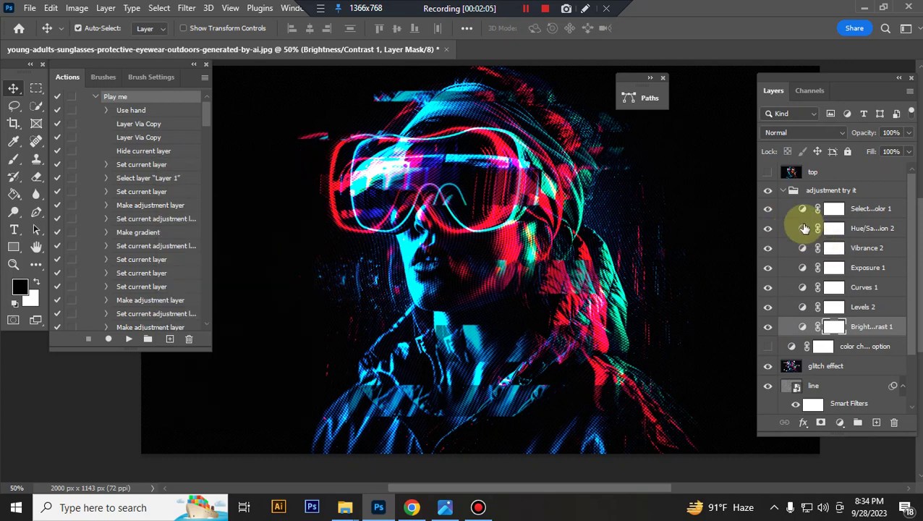
Try hue shifts on the color change option layer, ending at −99, then hide it.
click(784, 191)
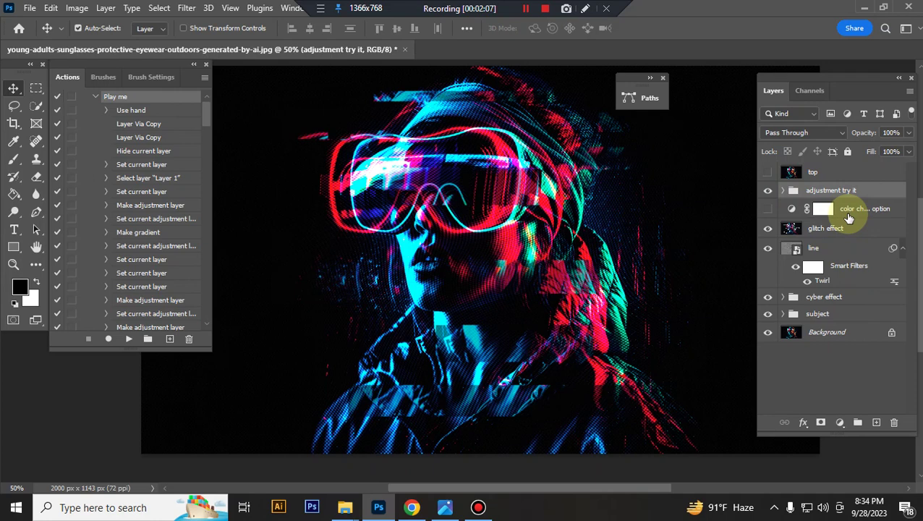
click(840, 216)
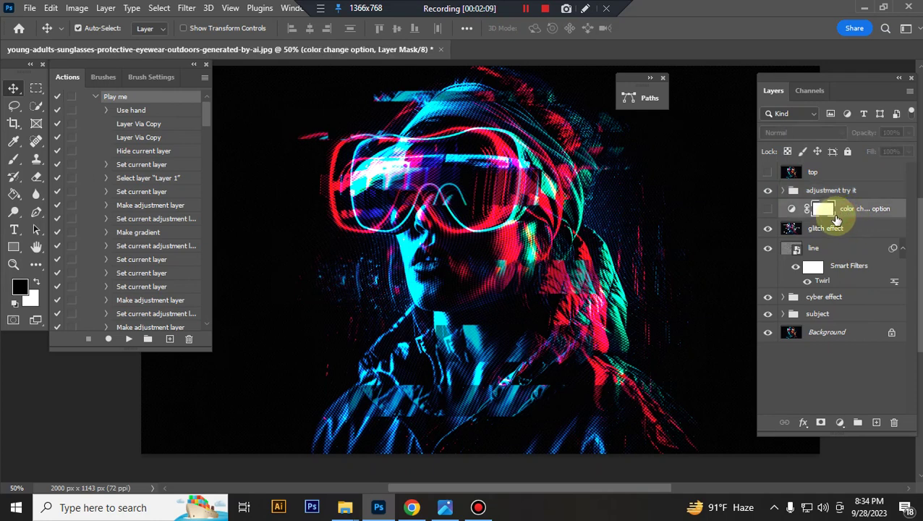
click(767, 211)
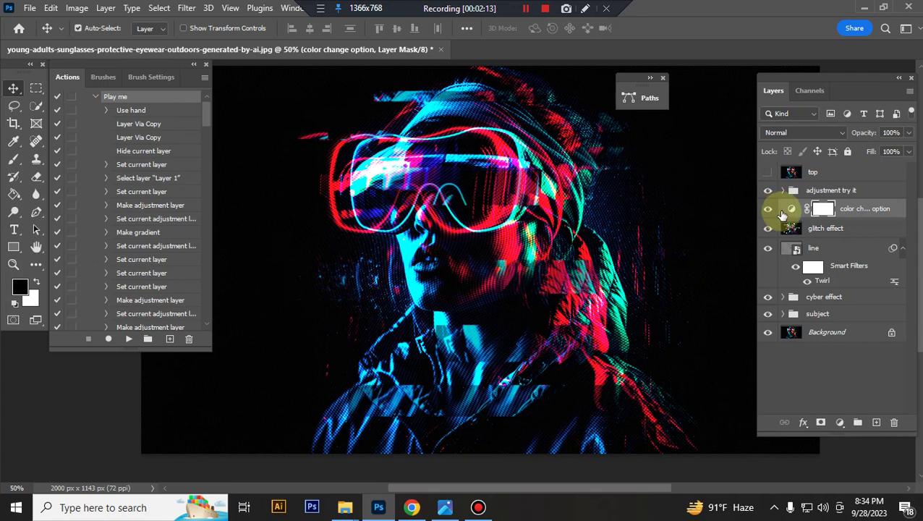
double_click(791, 209)
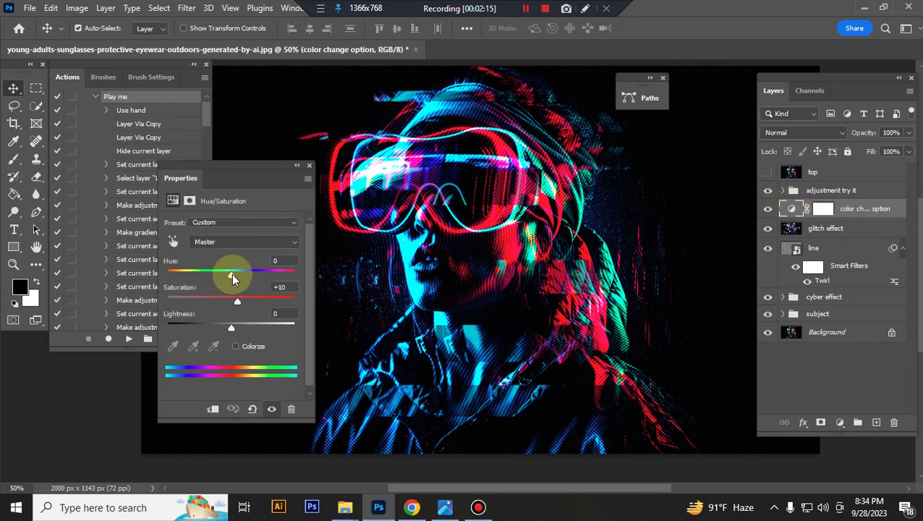
drag(231, 273, 189, 278)
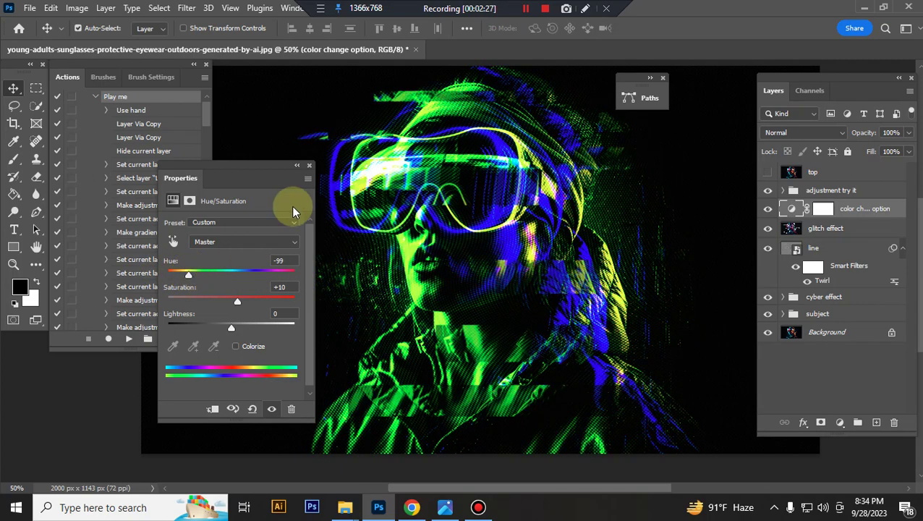
click(309, 168)
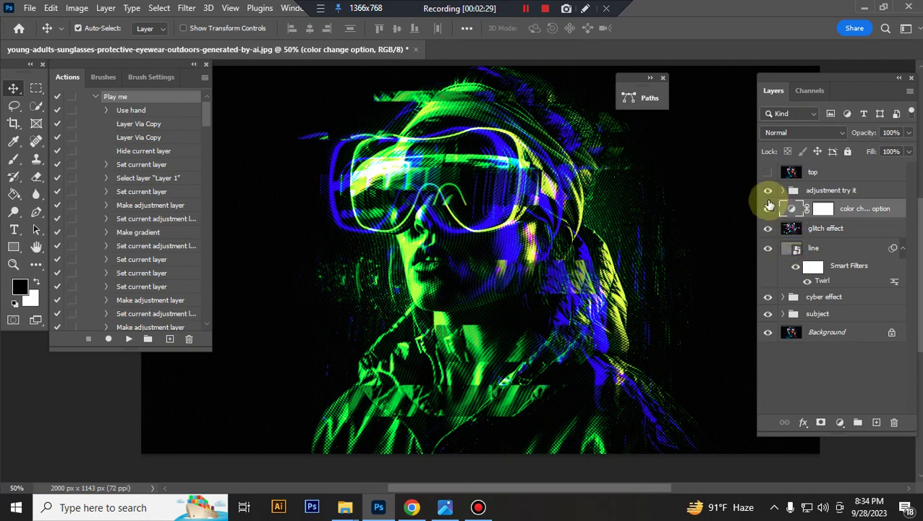
click(767, 209)
Toggle the glitch effect layer on and off to compare, then set its opacity to 61%.
click(828, 230)
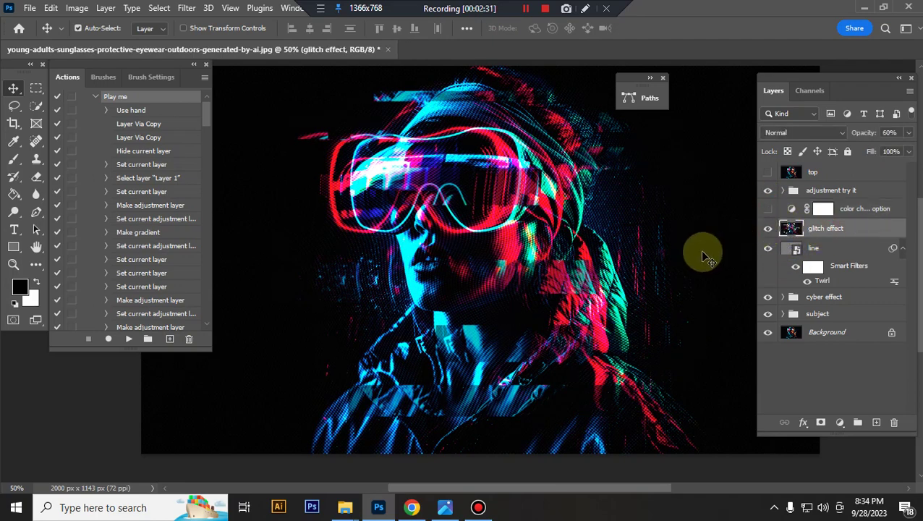
click(769, 230)
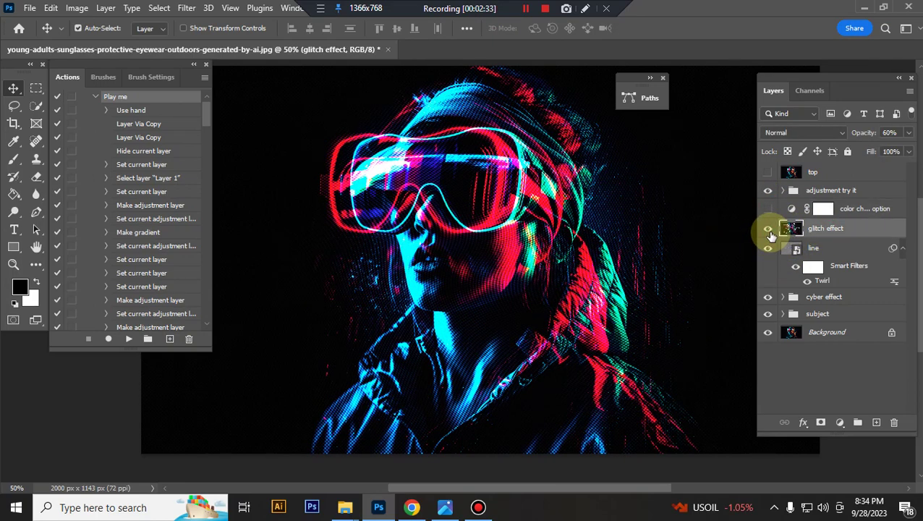
click(769, 230)
click(769, 230)
click(769, 230)
click(769, 230)
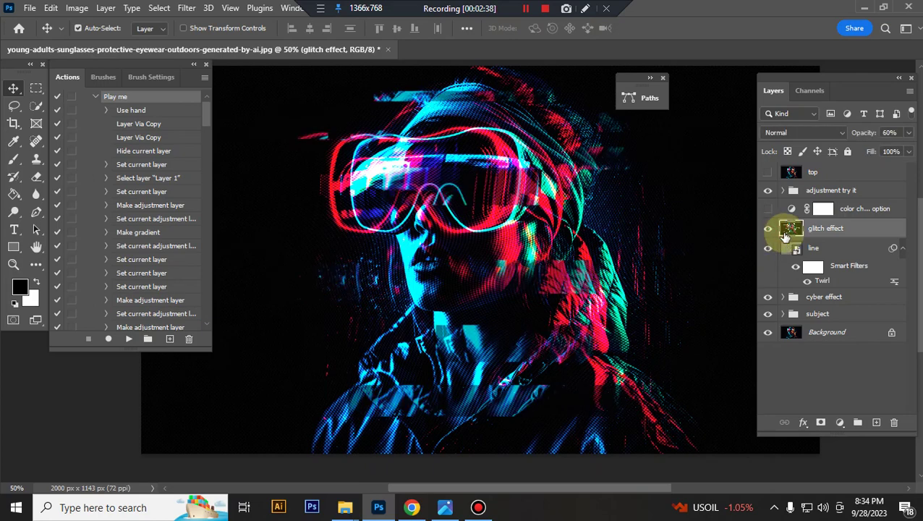
click(911, 136)
mouse_move(882, 149)
mouse_down()
mouse_move(921, 154)
mouse_move(890, 151)
mouse_up()
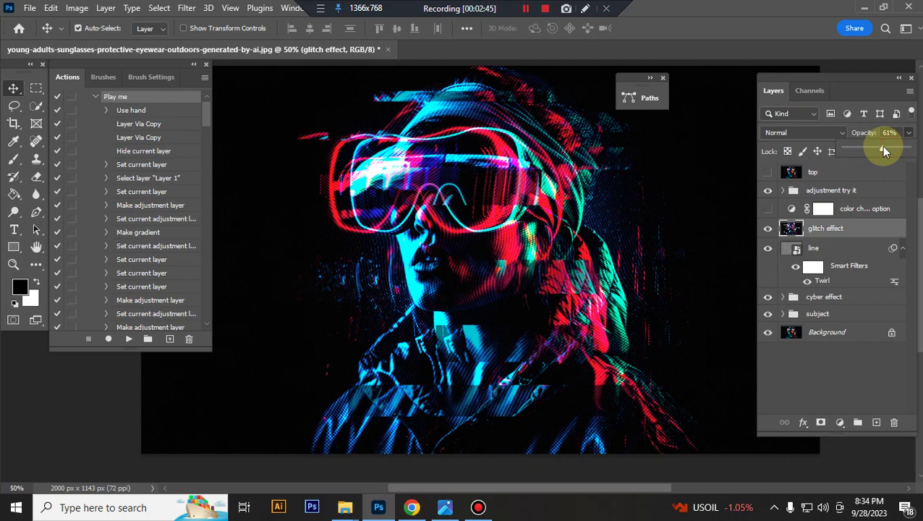
click(794, 248)
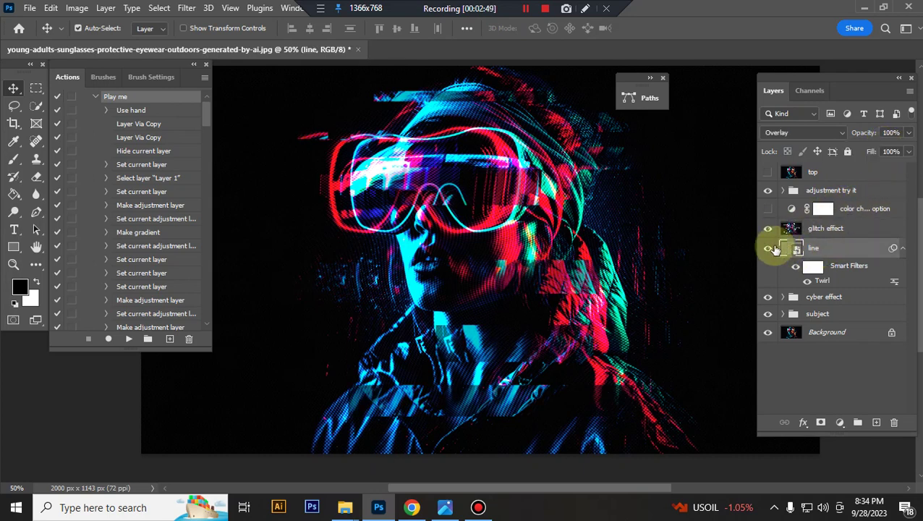
click(768, 248)
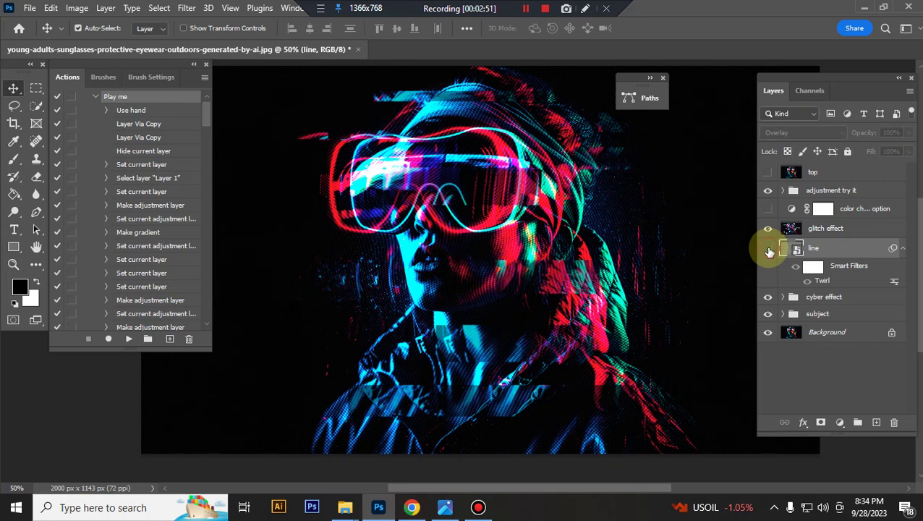
click(769, 249)
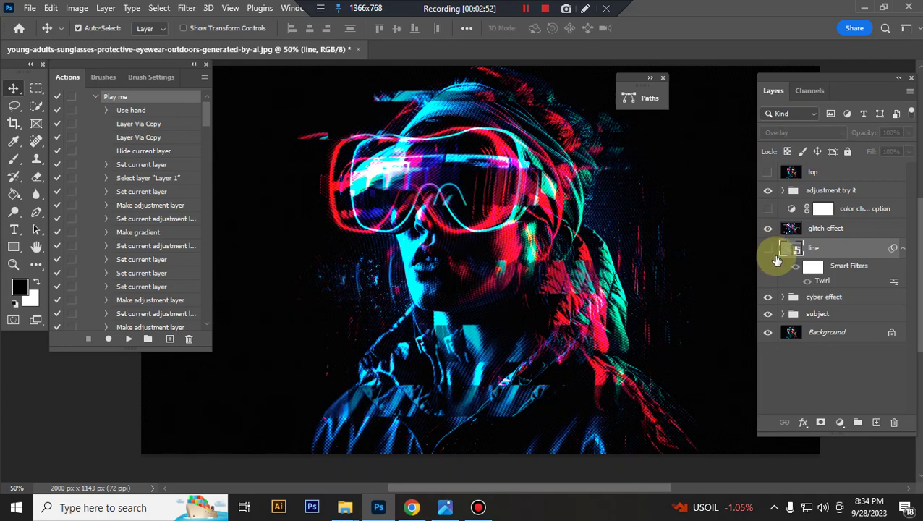
click(769, 229)
click(767, 250)
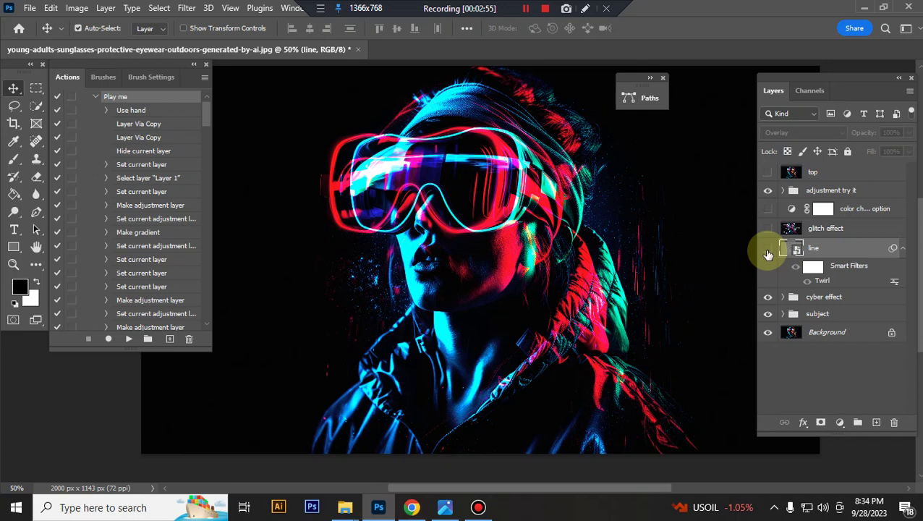
click(768, 249)
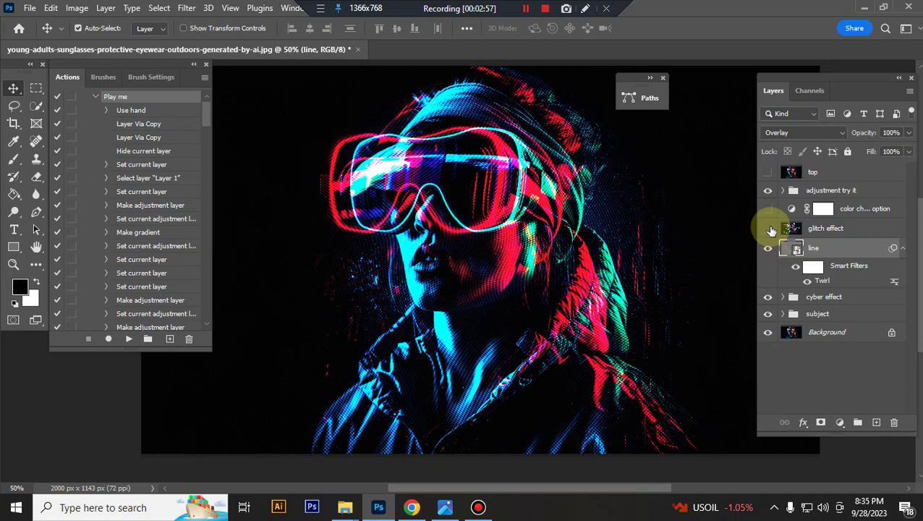
click(769, 229)
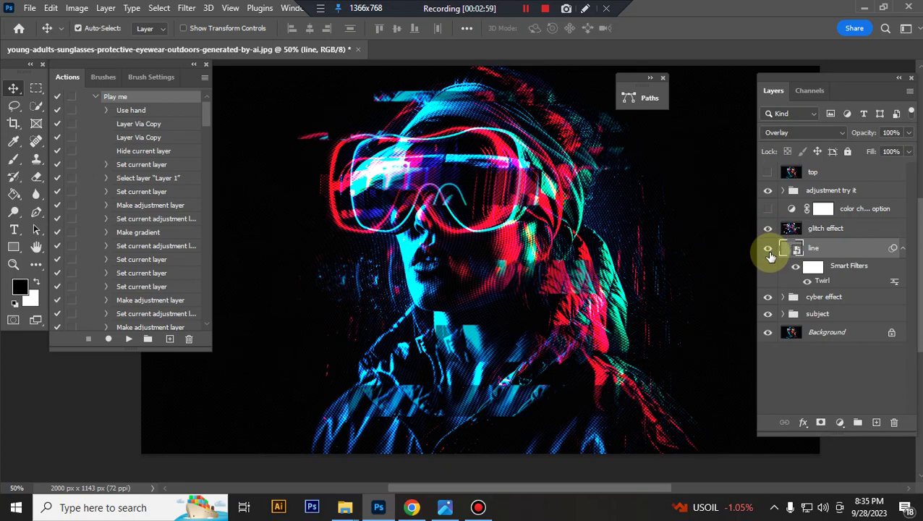
click(814, 302)
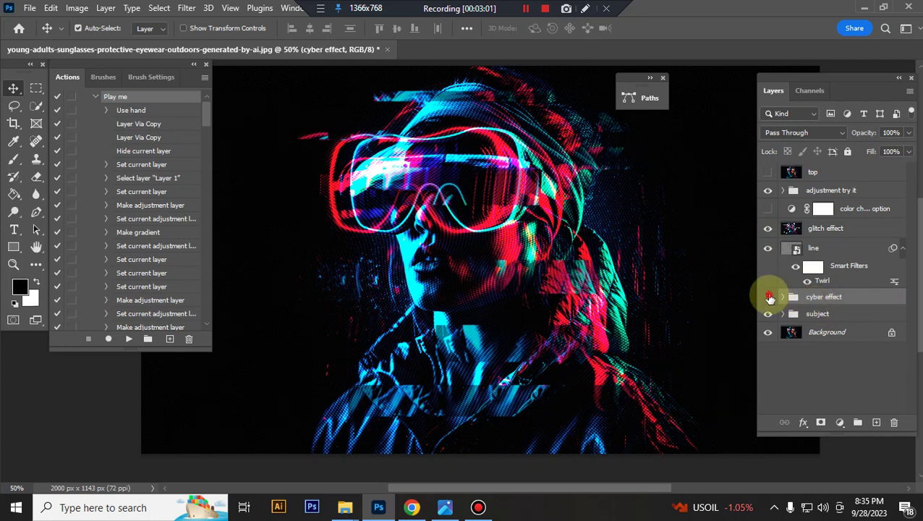
click(769, 298)
click(769, 297)
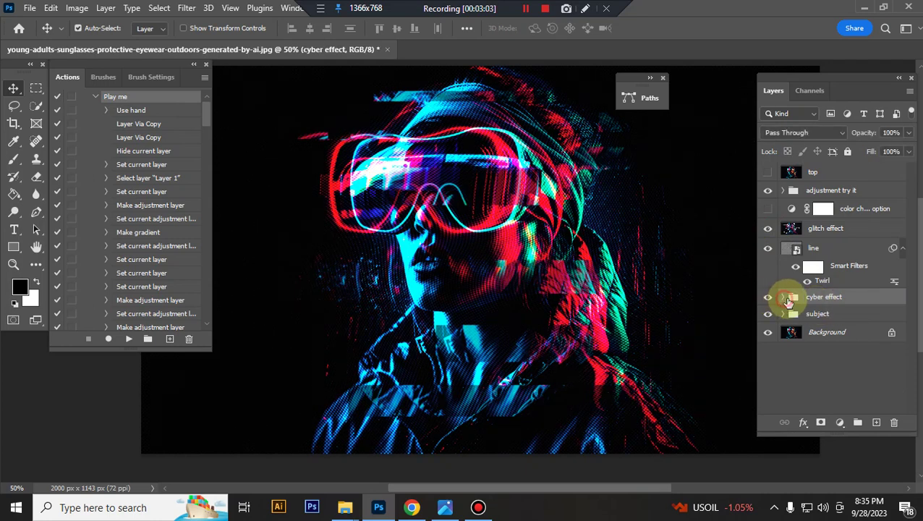
click(784, 298)
scroll(879, 294, down, 2)
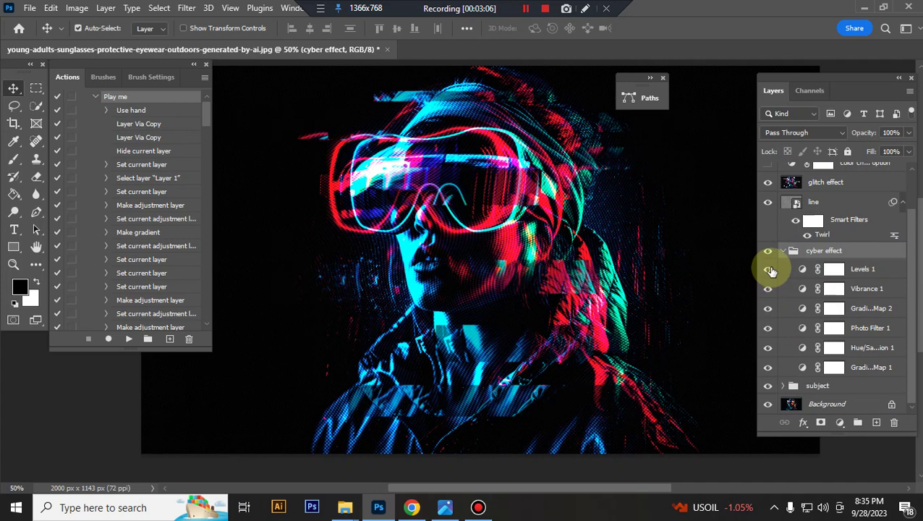
click(783, 250)
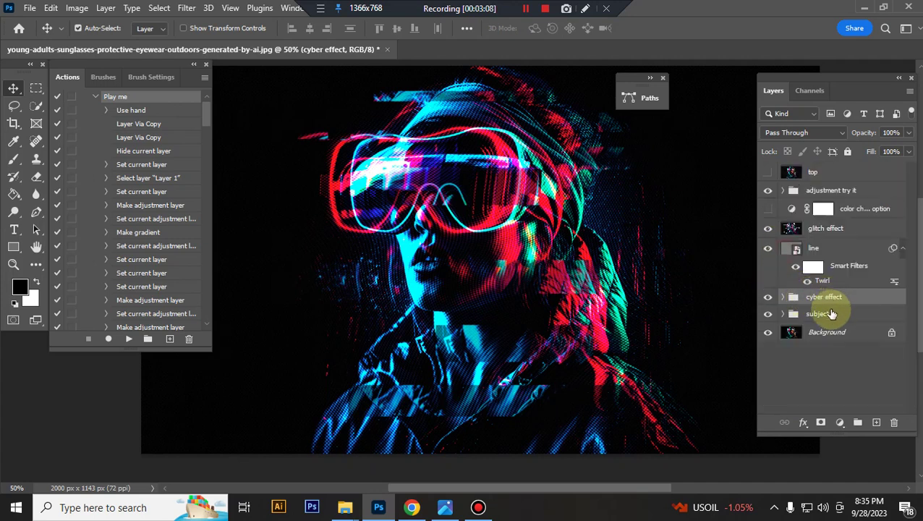
click(800, 316)
click(783, 314)
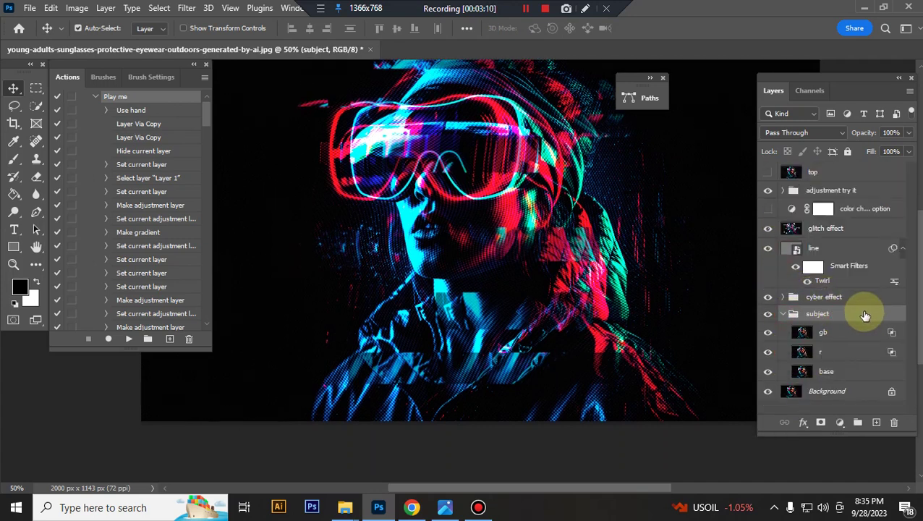
scroll(678, 342, down, 1)
click(771, 333)
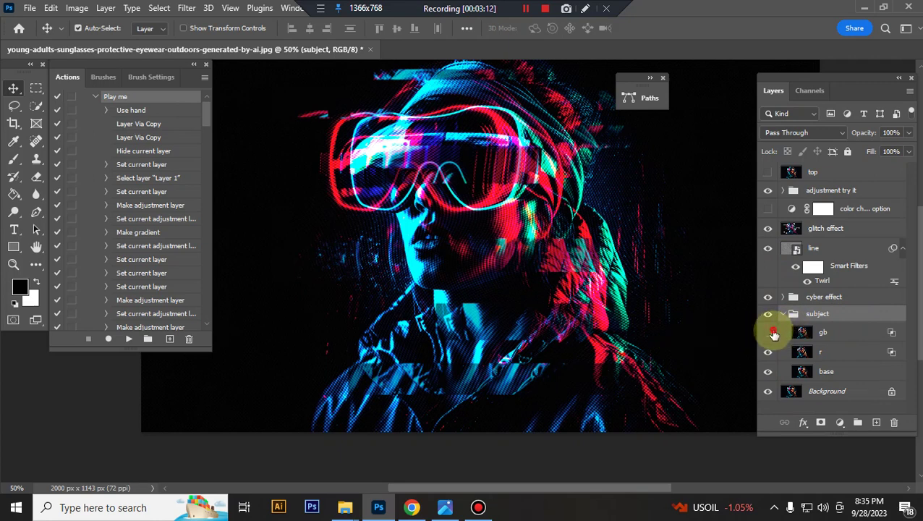
click(771, 334)
click(771, 334)
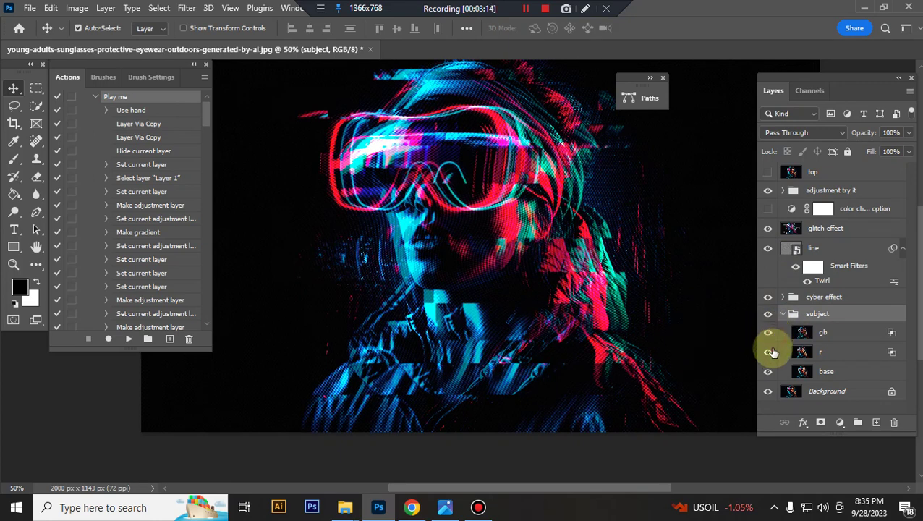
click(769, 353)
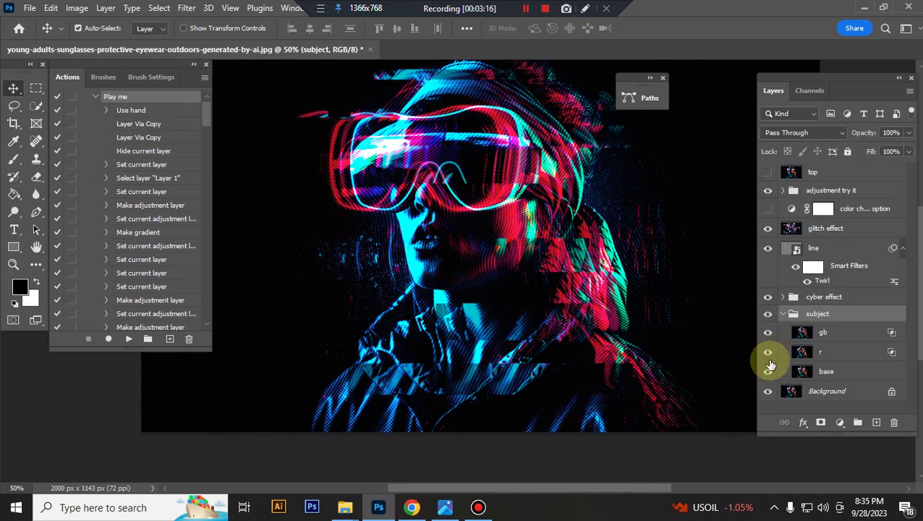
click(769, 353)
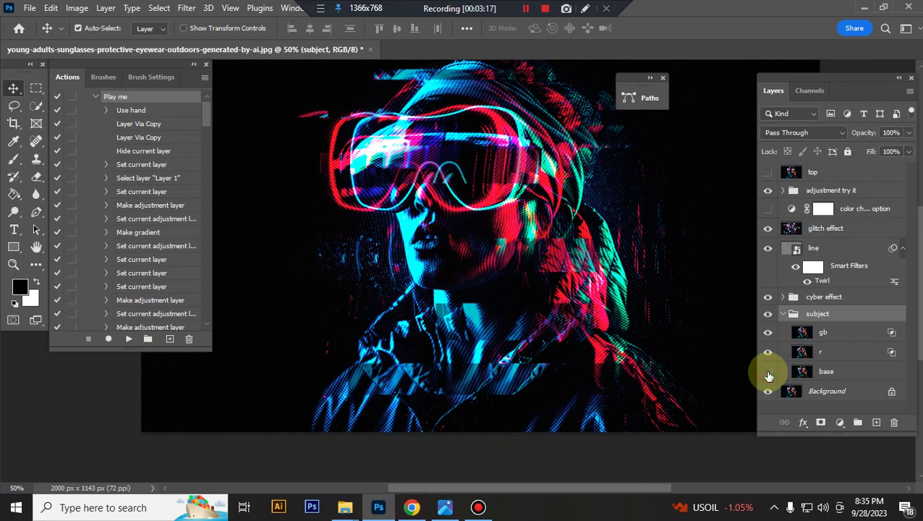
click(782, 314)
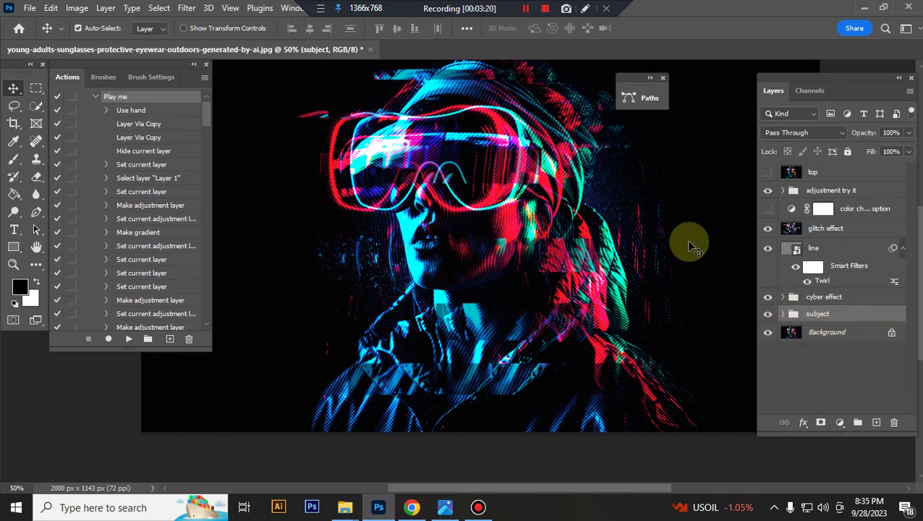